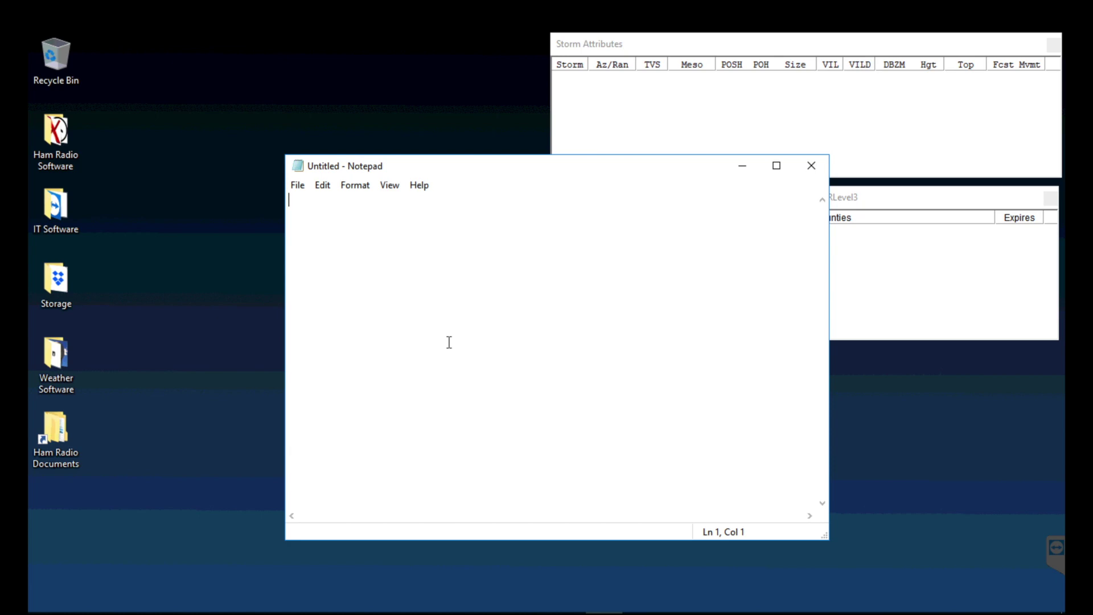
left_click(440, 288)
left_click(442, 287)
- Switch to Skype and open its settings
mouse_move(342, 612)
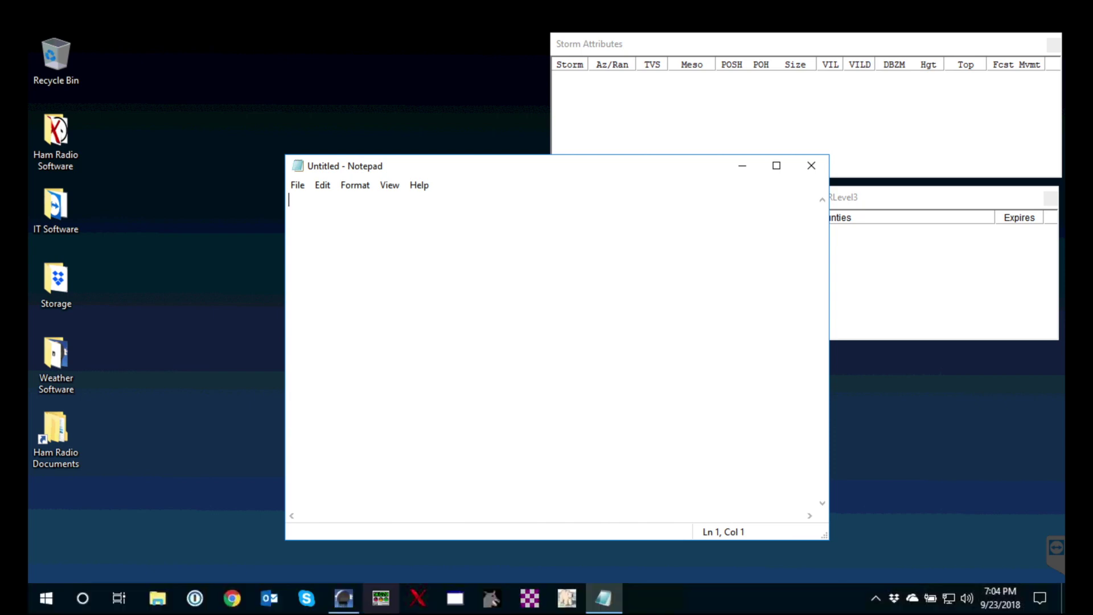
left_click(309, 602)
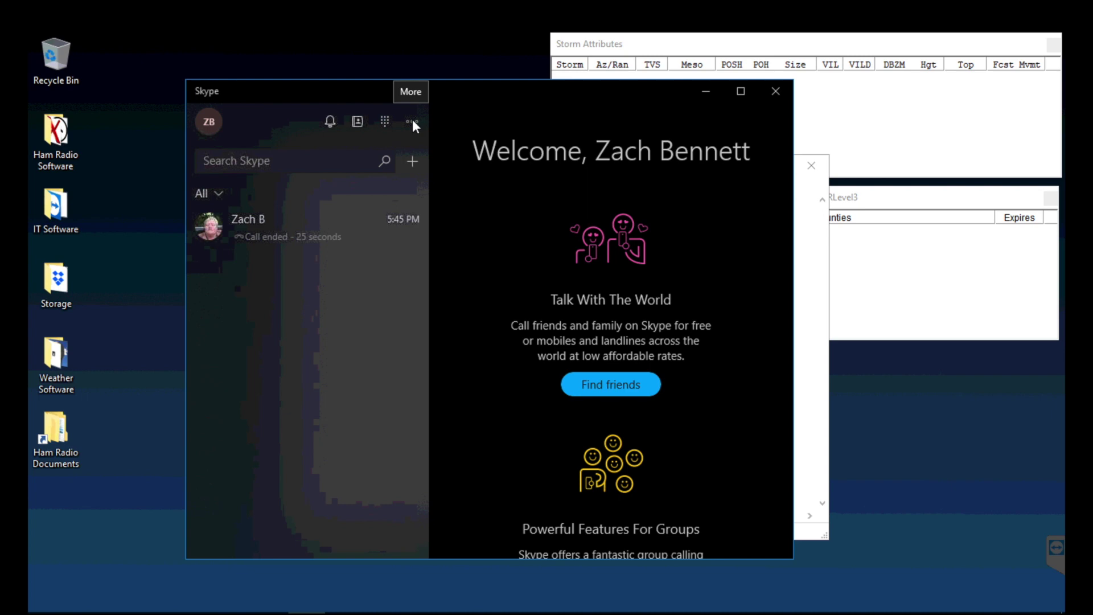
left_click(411, 121)
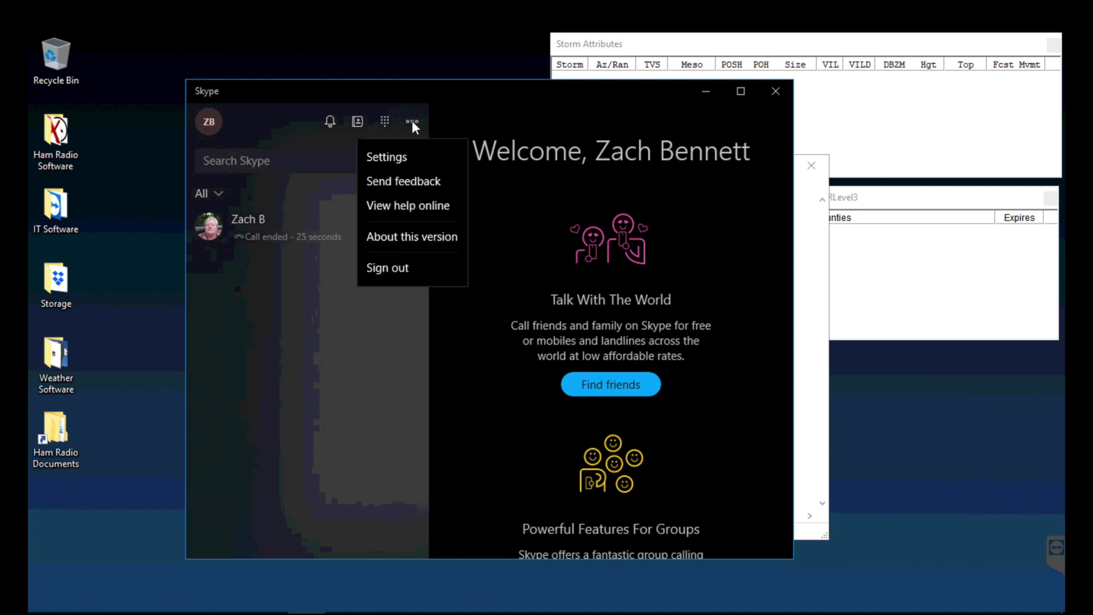
left_click(428, 158)
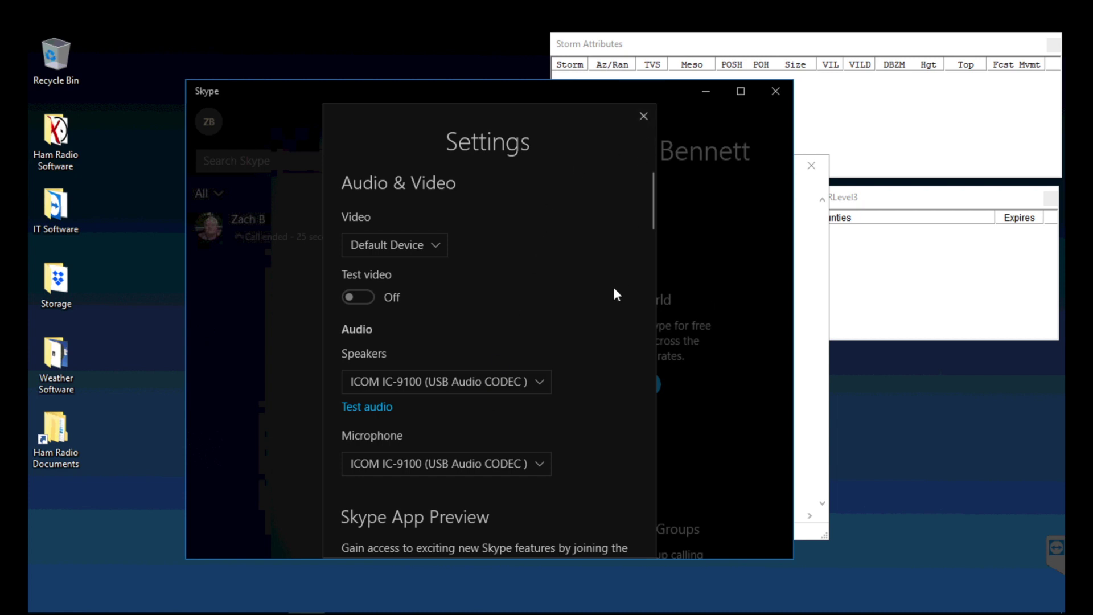
- Review Skype's audio, notification and calling settings, including who may call, and close the settings and minimize Skype
scroll(614, 289, "down", 1)
scroll(614, 289, "down", 9)
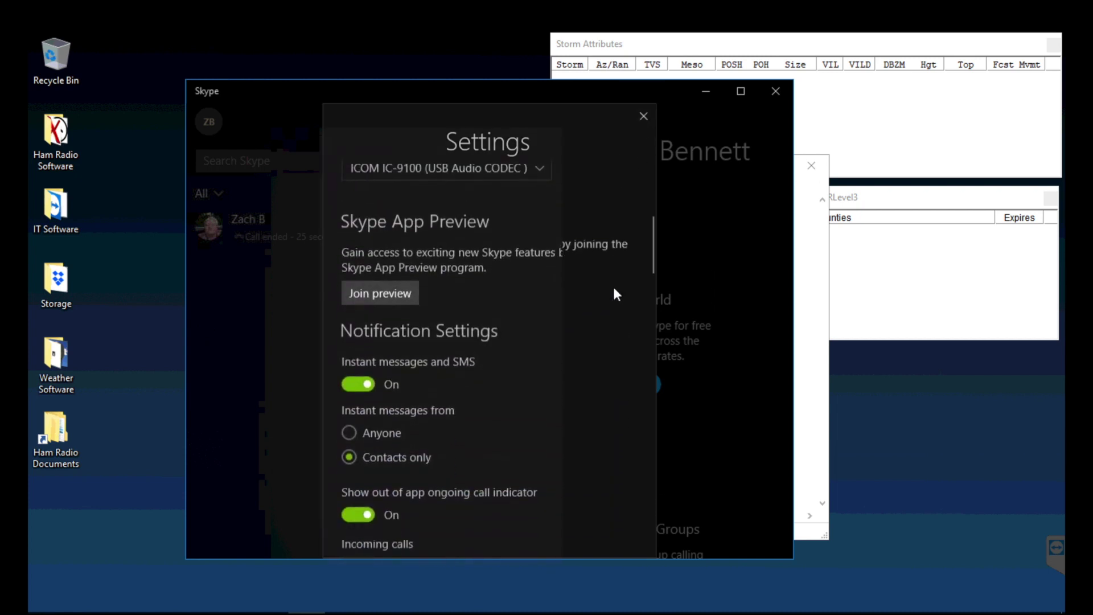
scroll(613, 289, "down", 7)
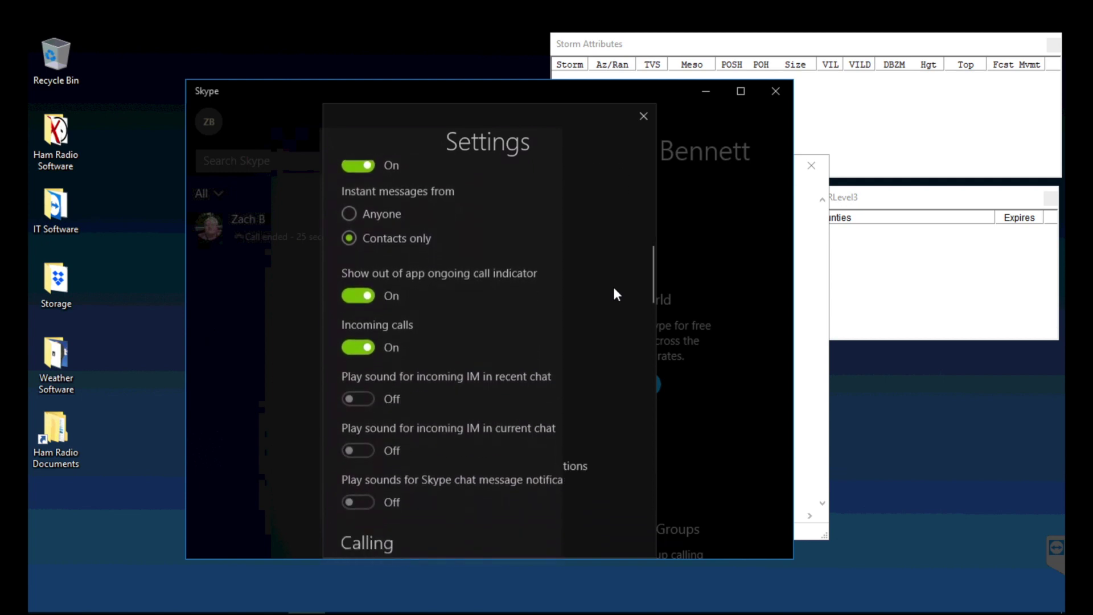
scroll(614, 289, "down", 1)
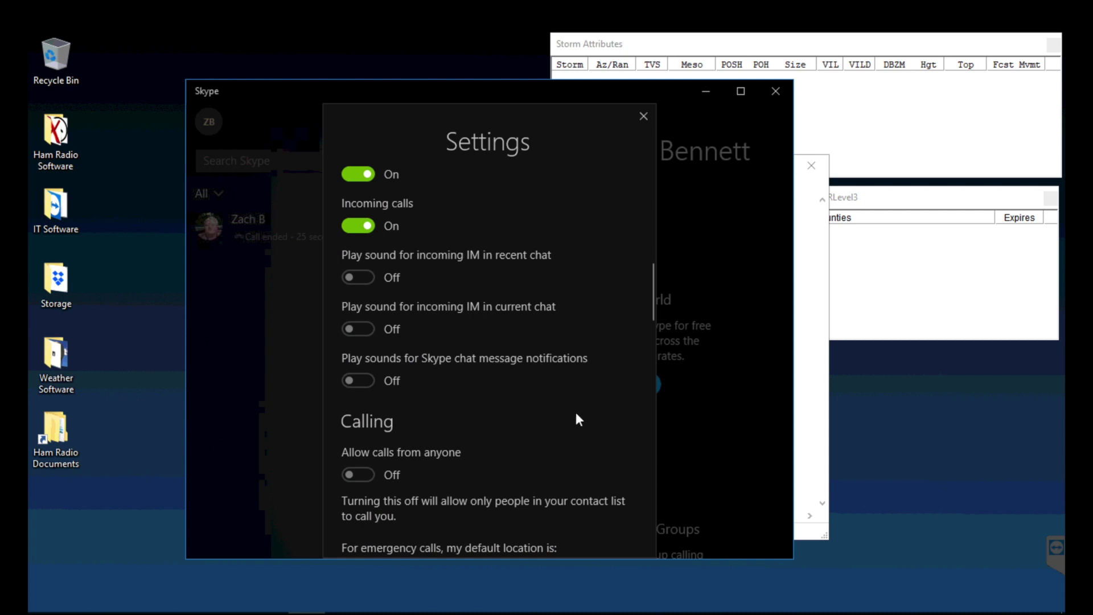
scroll(577, 415, "down", 1)
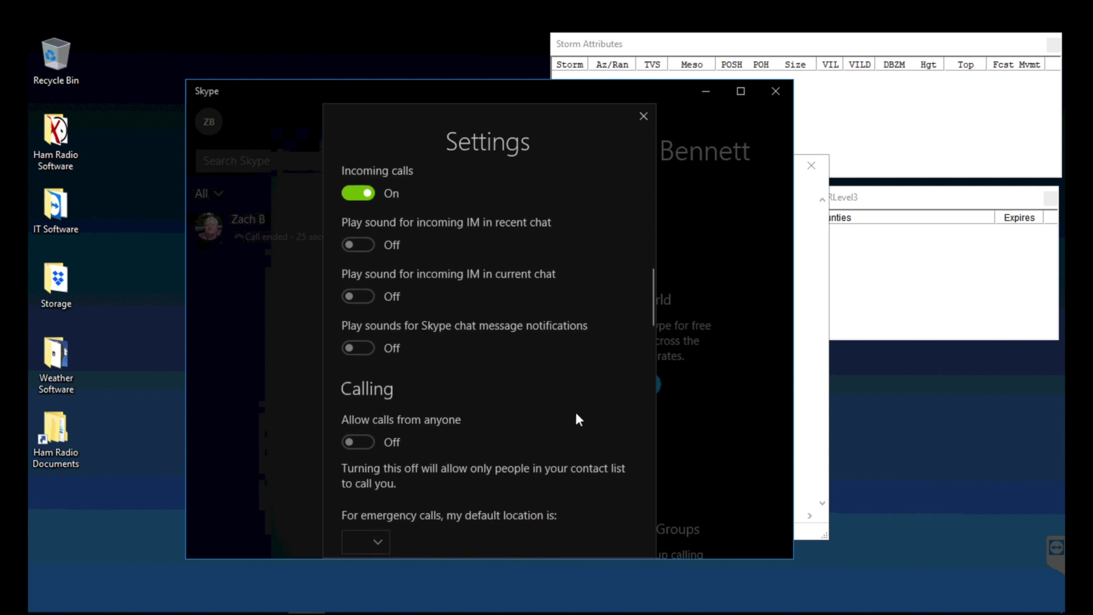
scroll(576, 415, "down", 1)
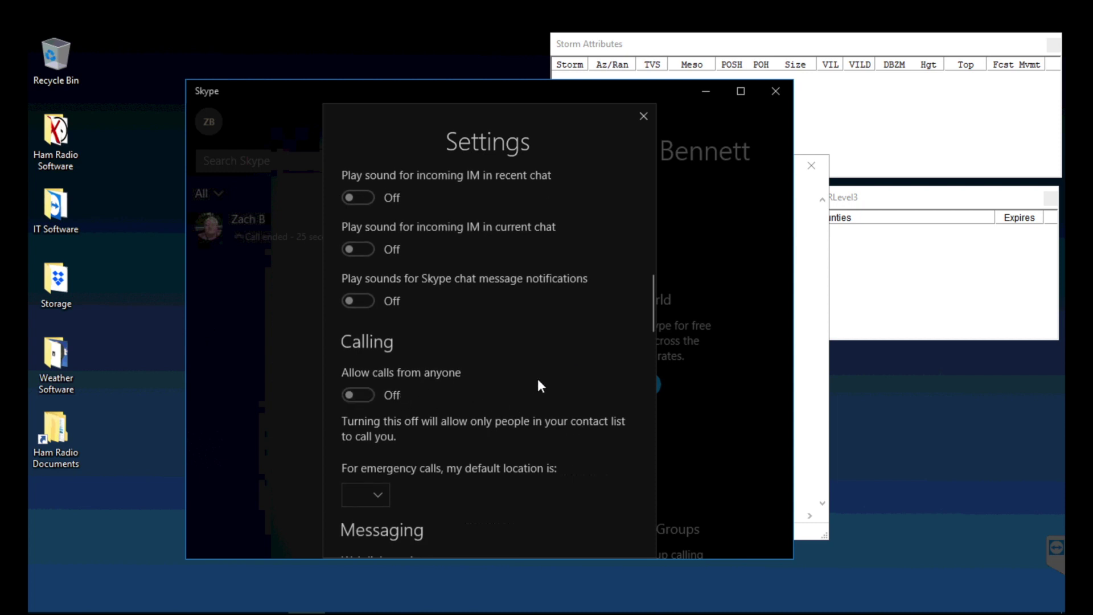
scroll(538, 382, "down", 1)
scroll(538, 380, "up", 2)
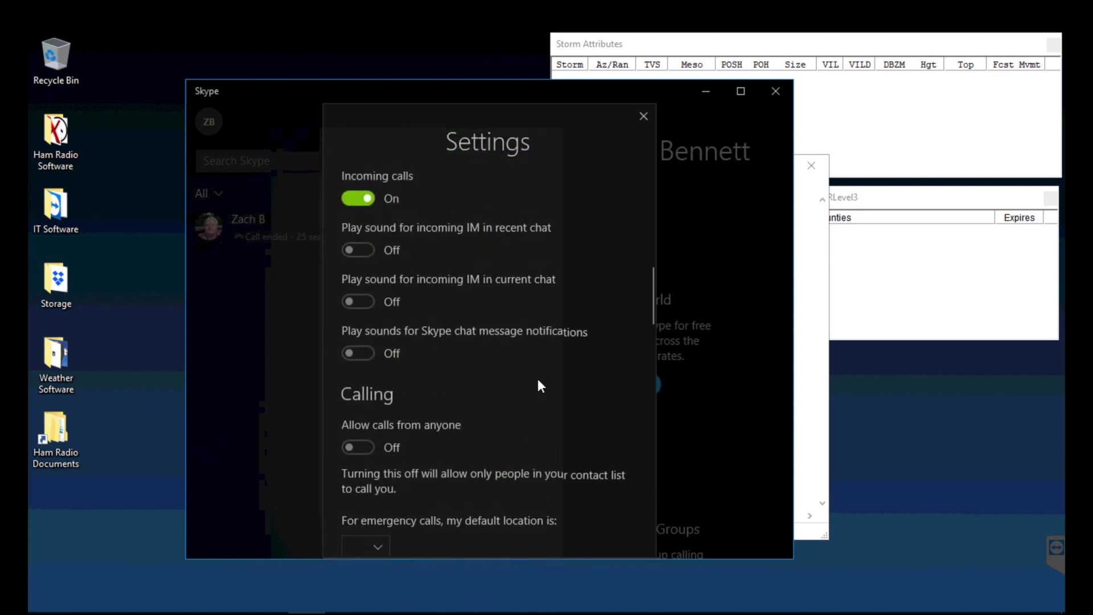
scroll(538, 381, "up", 5)
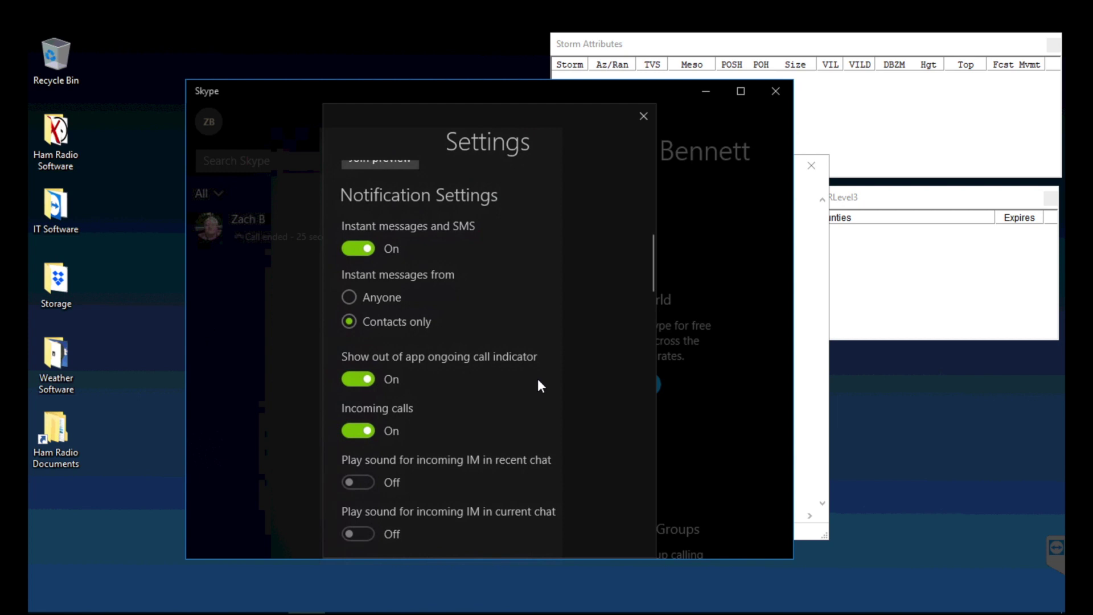
scroll(538, 378, "up", 1)
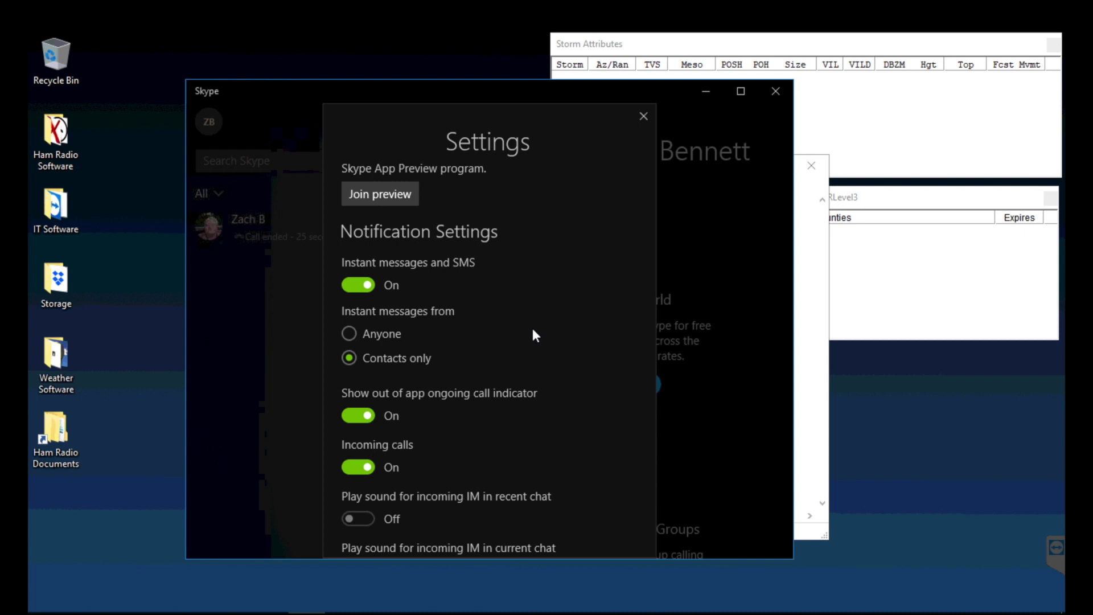
scroll(533, 340, "up", 3)
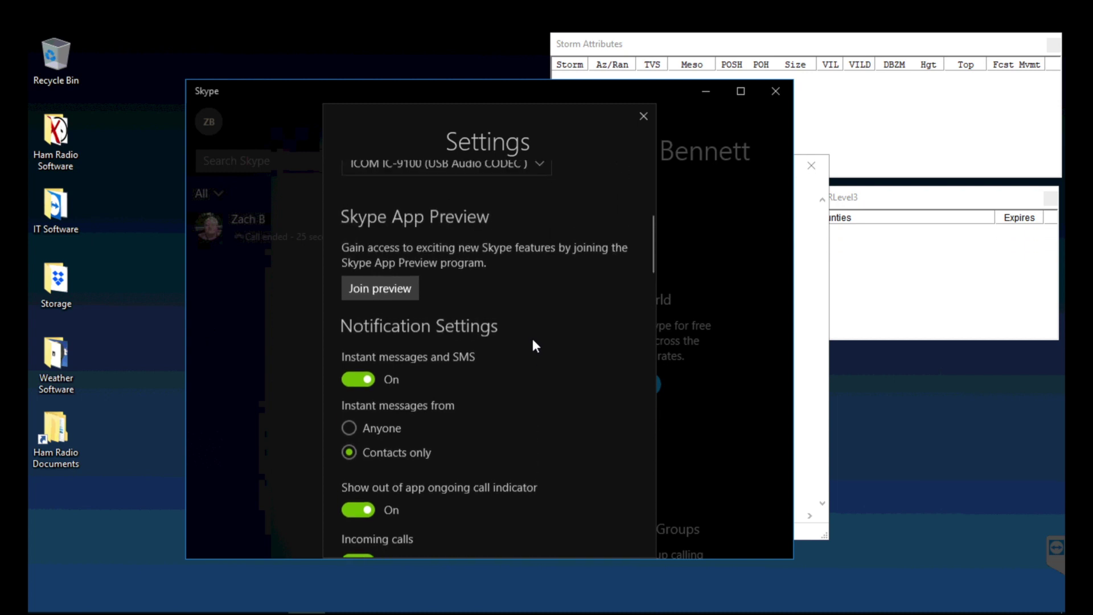
scroll(531, 345, "up", 5)
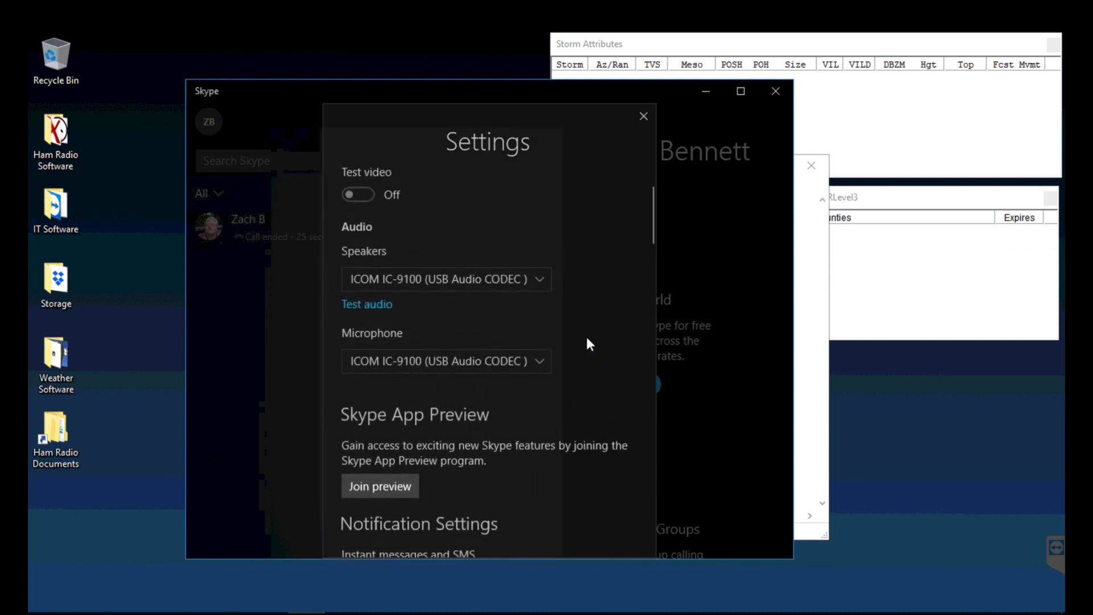
scroll(587, 340, "up", 3)
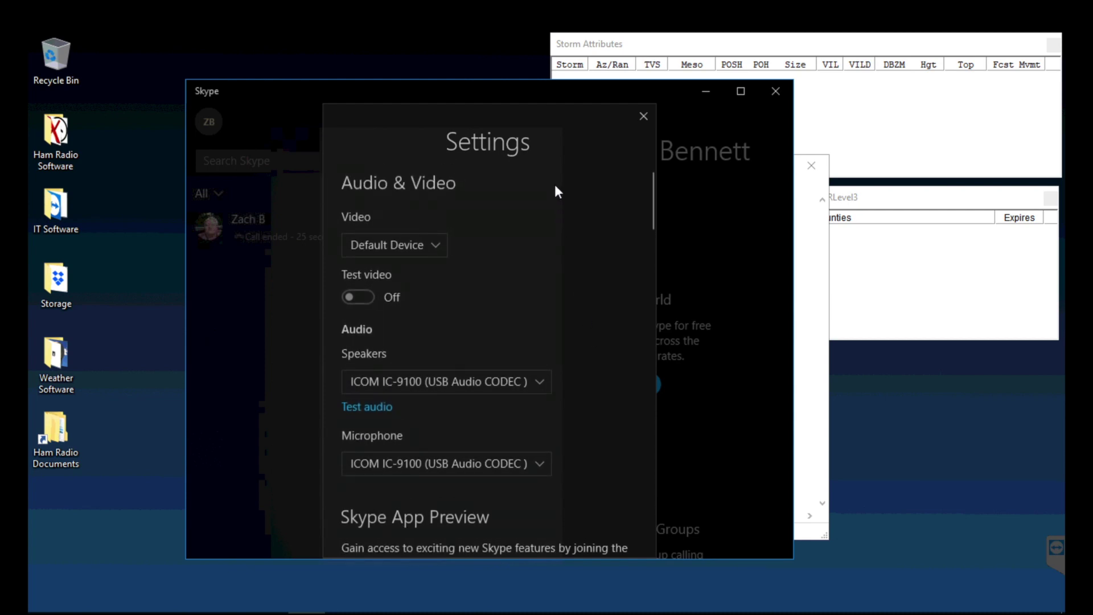
left_click(642, 118)
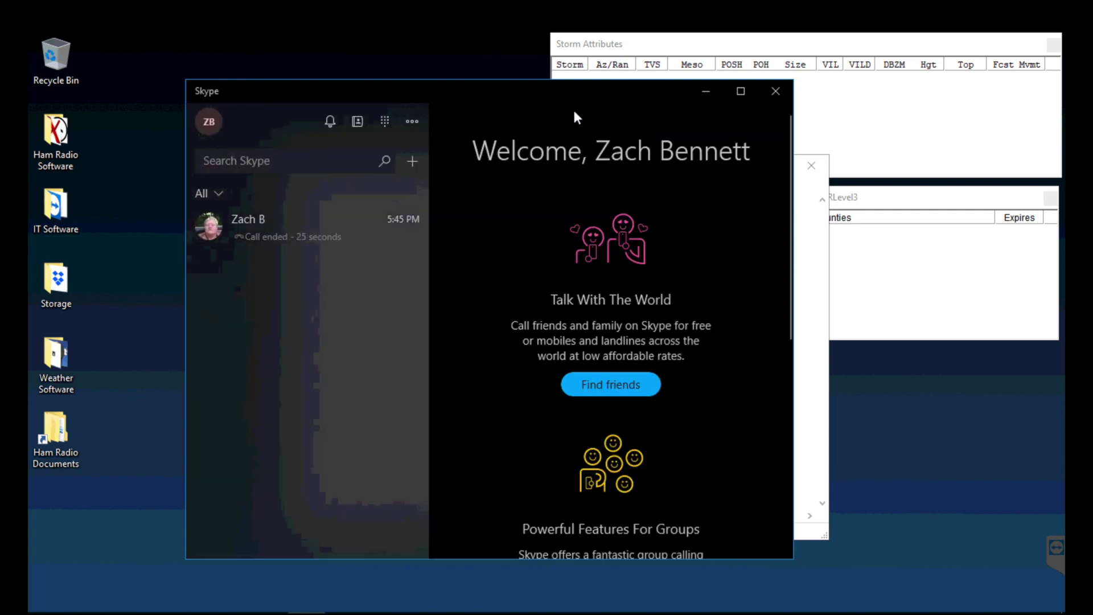
left_click(704, 92)
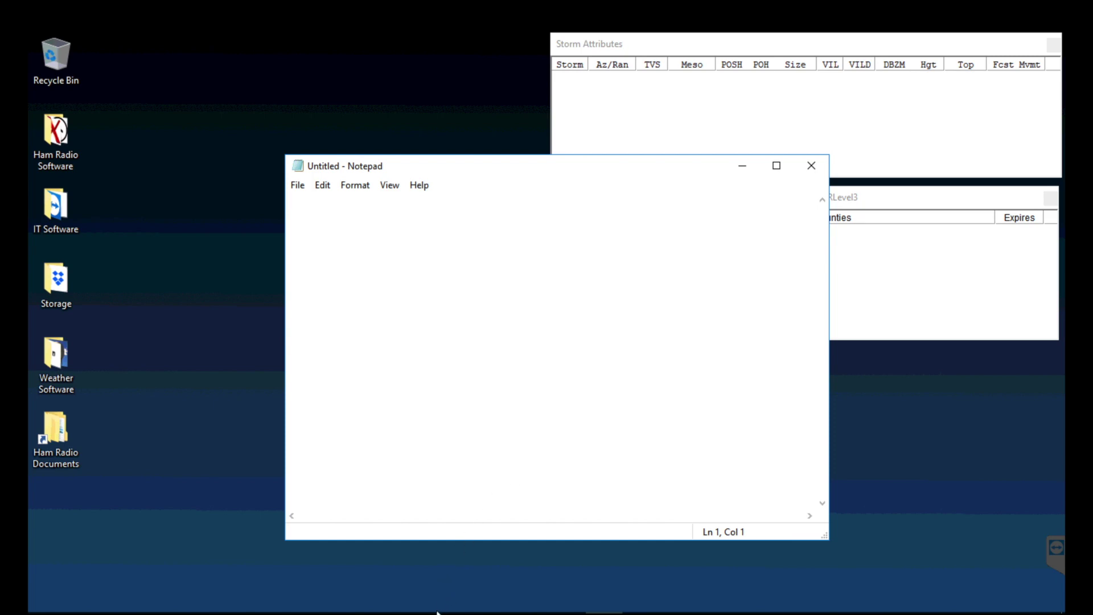
- Switch to Ham Radio Deluxe and minimize its Logbook window to get to Rig Control
mouse_move(381, 613)
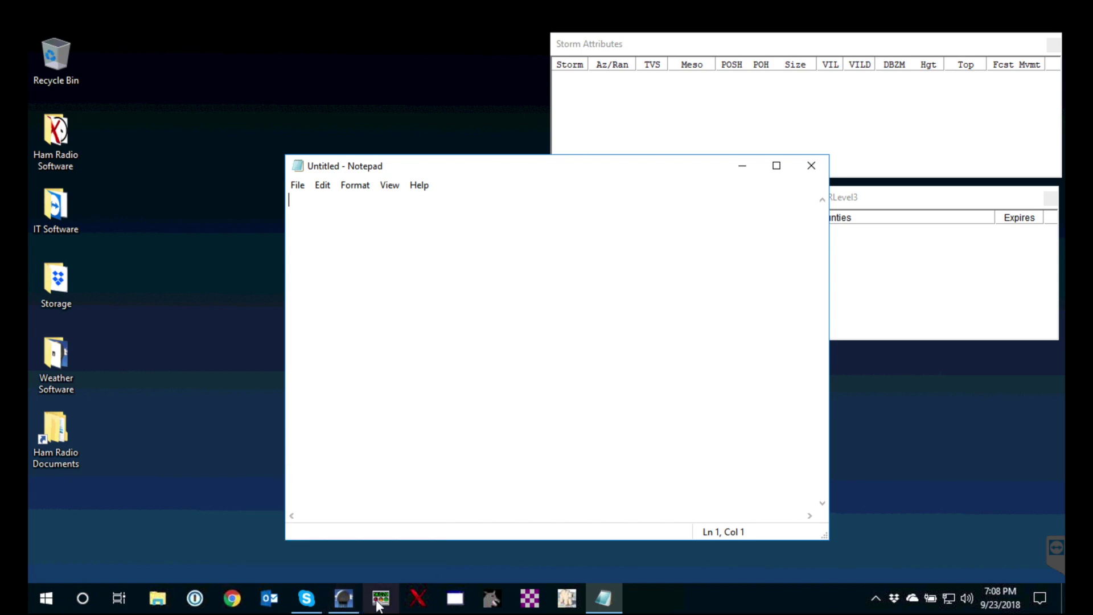
left_click(378, 602)
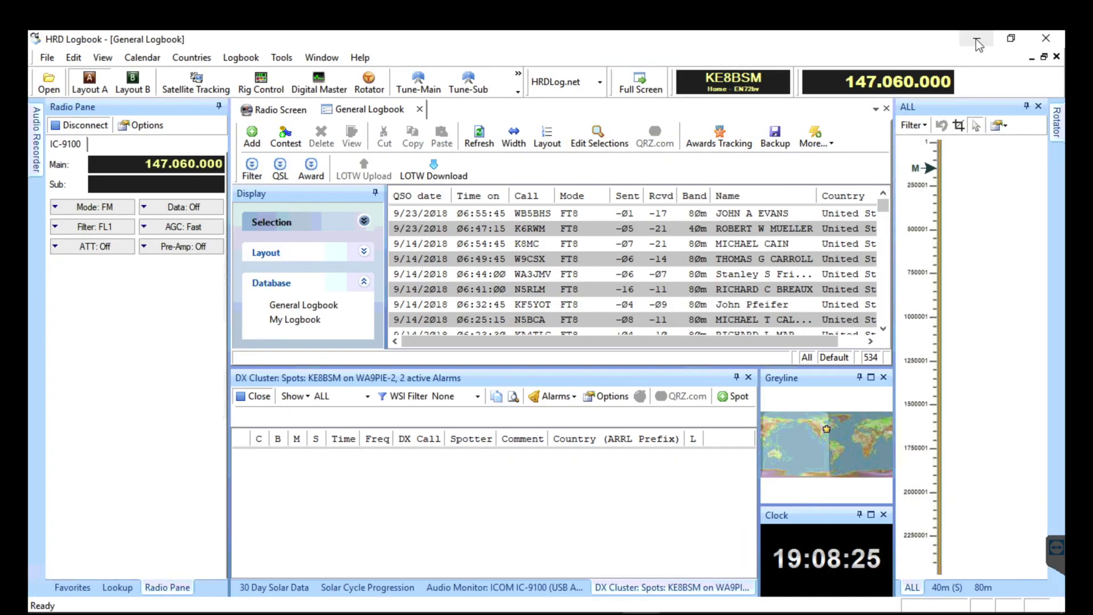
left_click(975, 39)
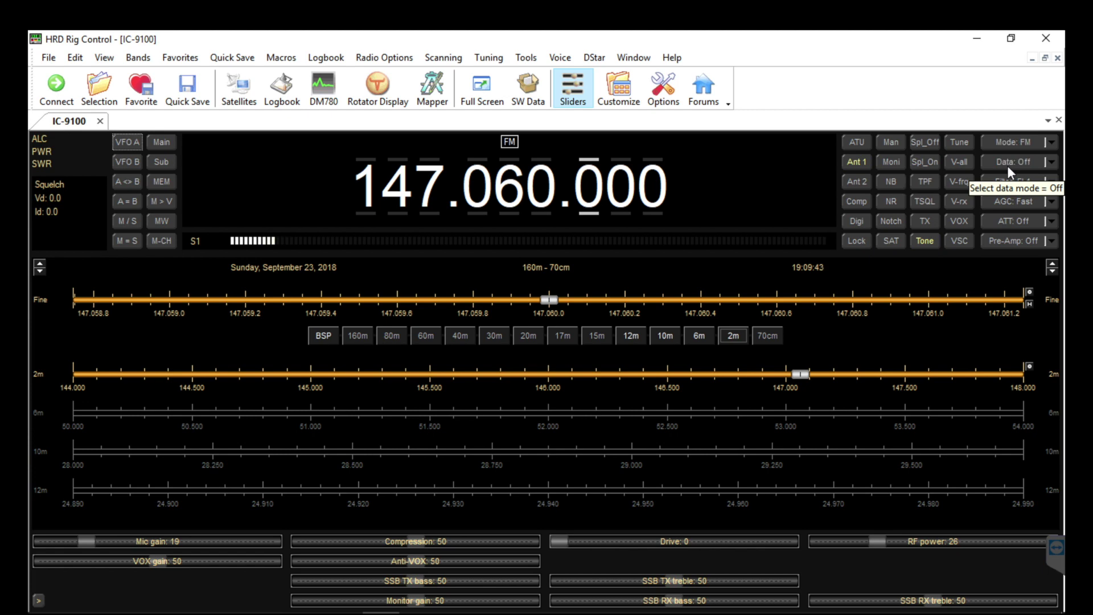
- Set the IC-9100's data mode to D1 in Rig Control
left_click(1041, 164)
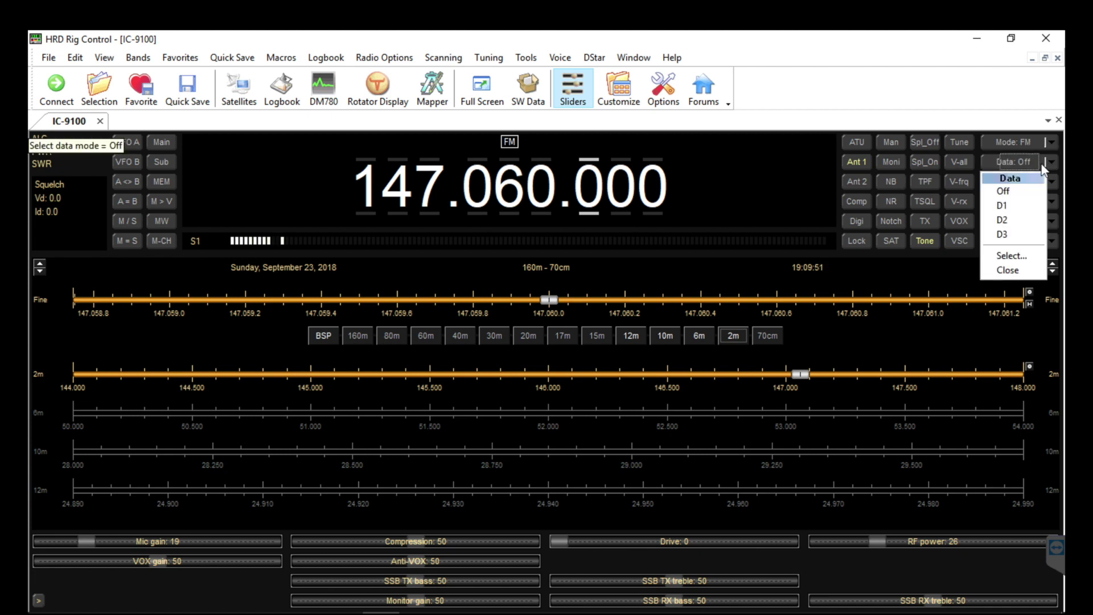
left_click(1016, 205)
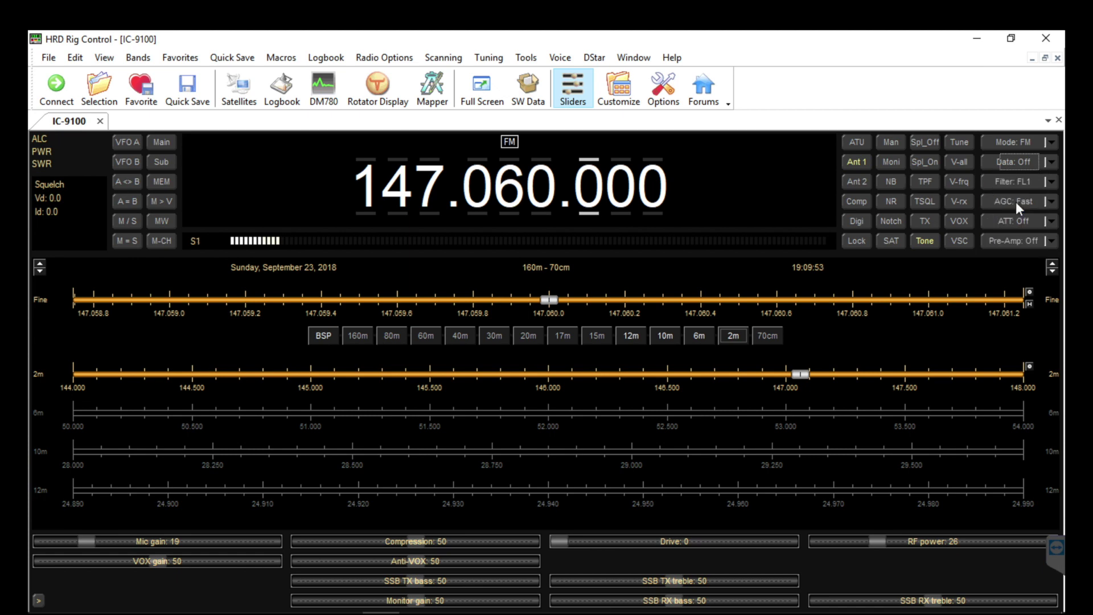
left_click(912, 116)
left_click(1048, 160)
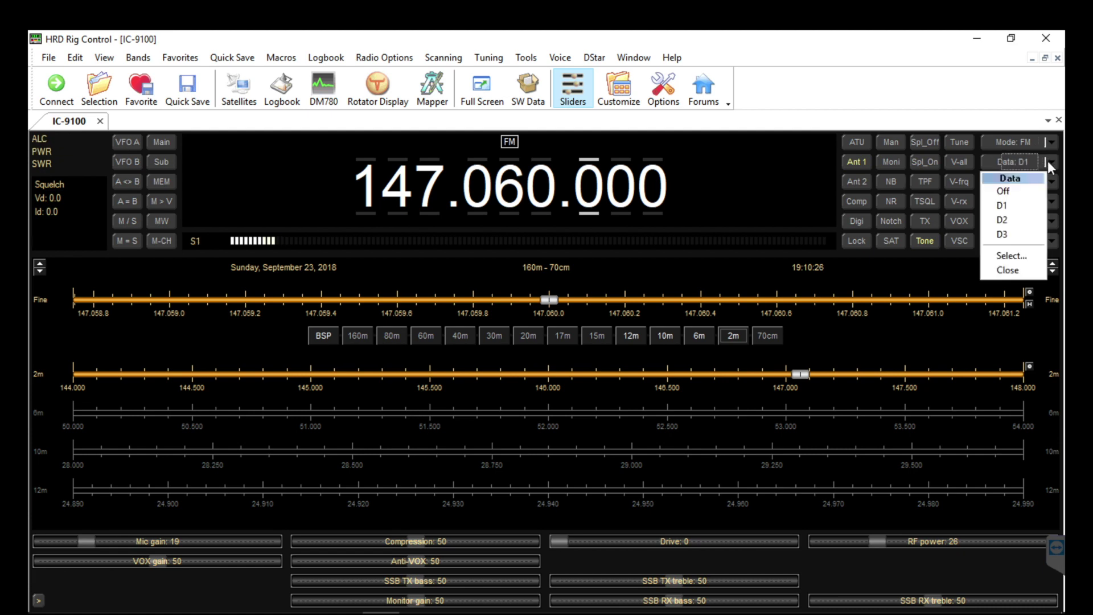
left_click(1017, 206)
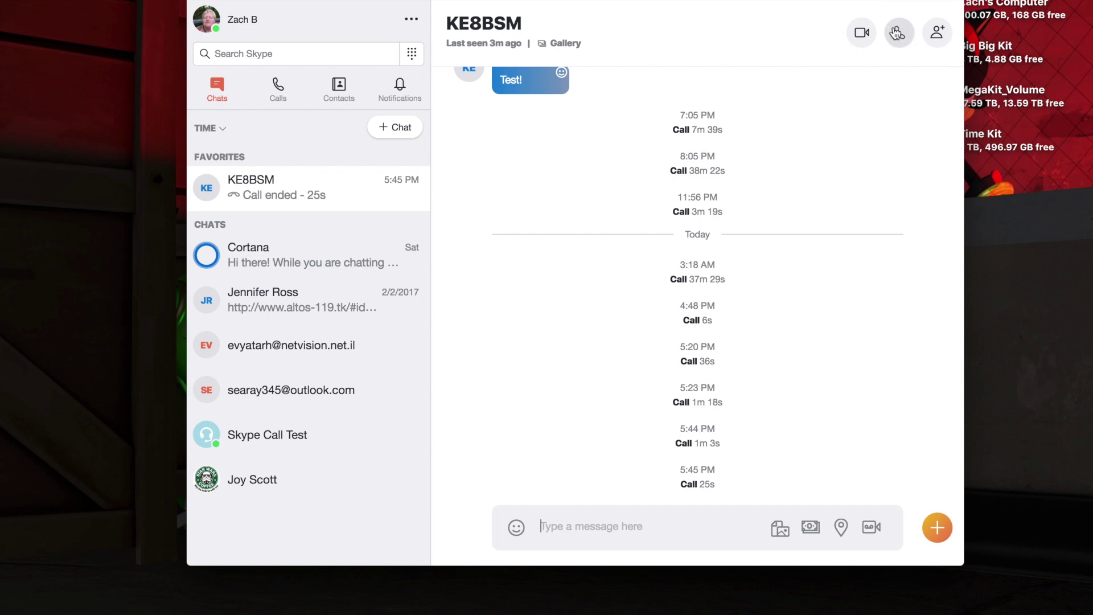
- Call the radio station's Skype contact from the other computer and answer on the radio computer with audio only
left_click(899, 45)
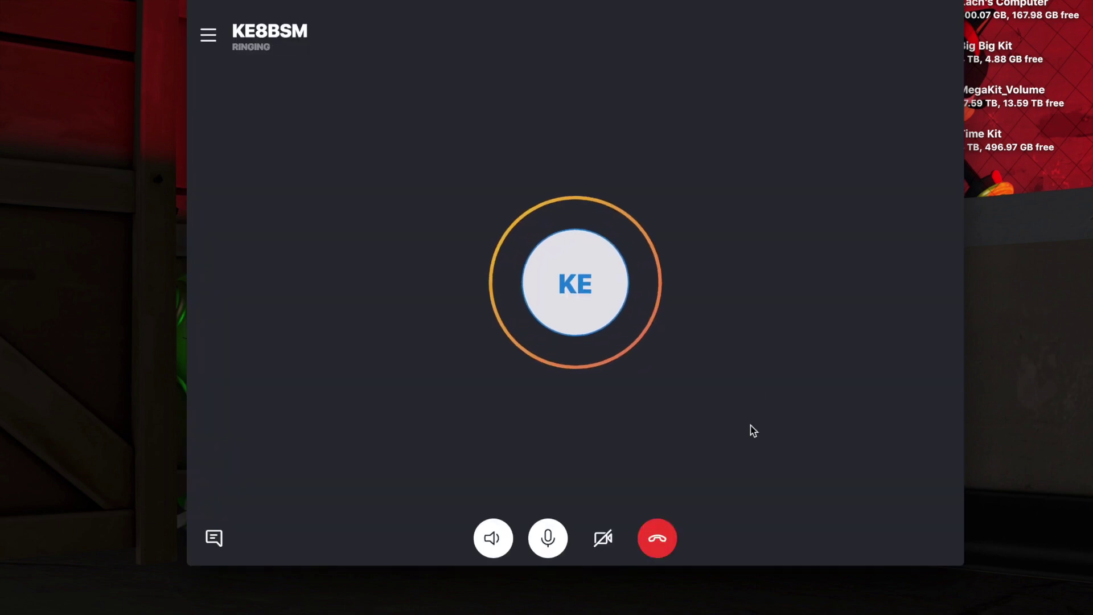
key("ctrl+Right")
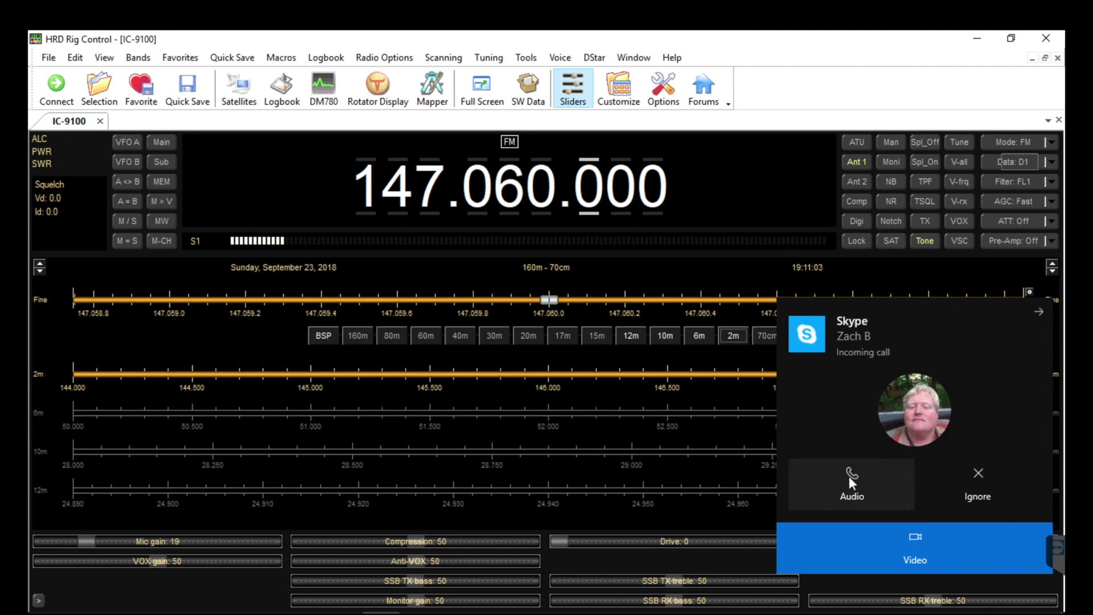
left_click(849, 478)
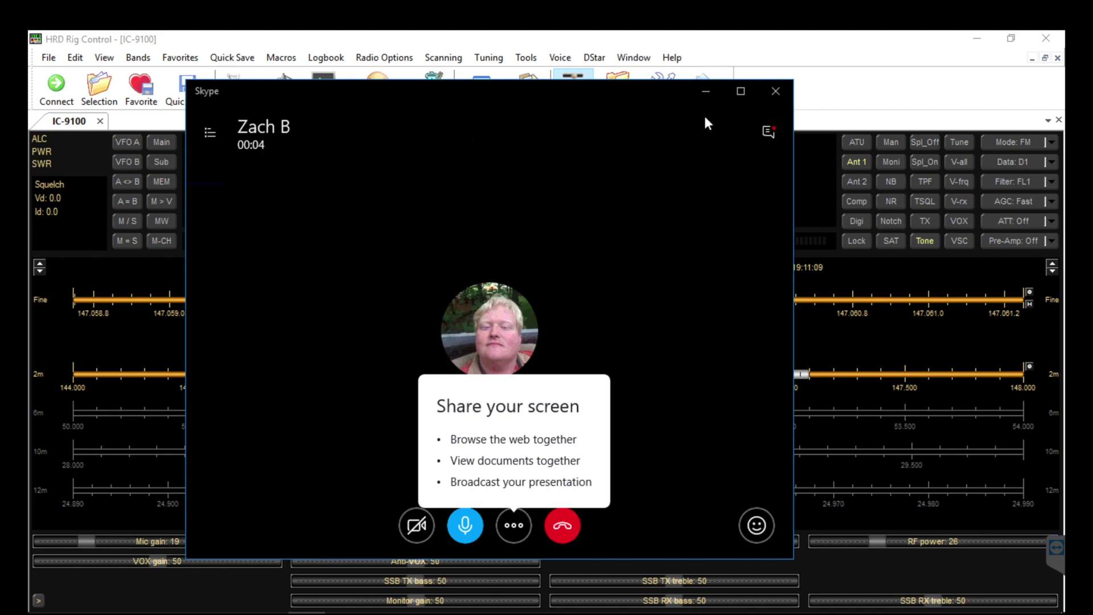
- Shrink the Skype call to its compact window and move it off the data mode and transmit controls
left_click(705, 91)
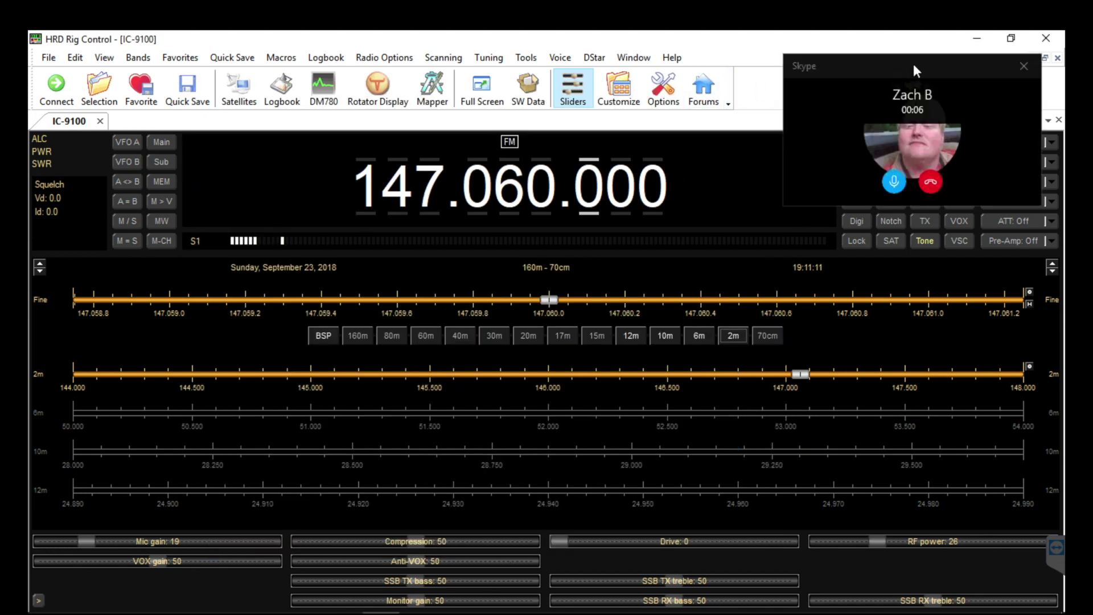
left_click_drag(913, 64, 789, 47)
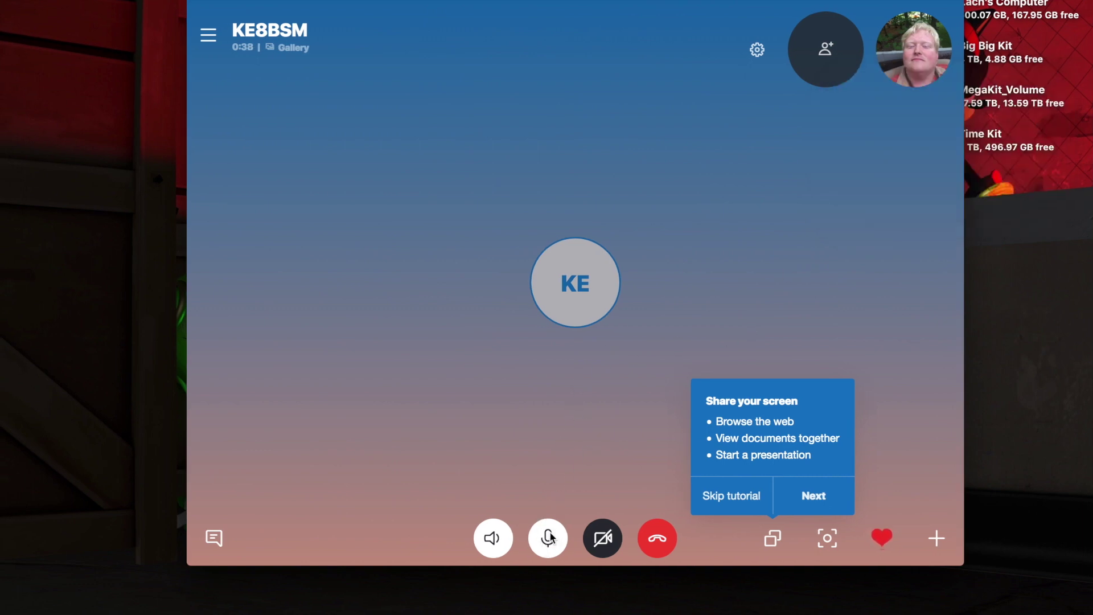
- Mute the microphone in the Skype call on the calling computer and unmute it again
left_click(548, 545)
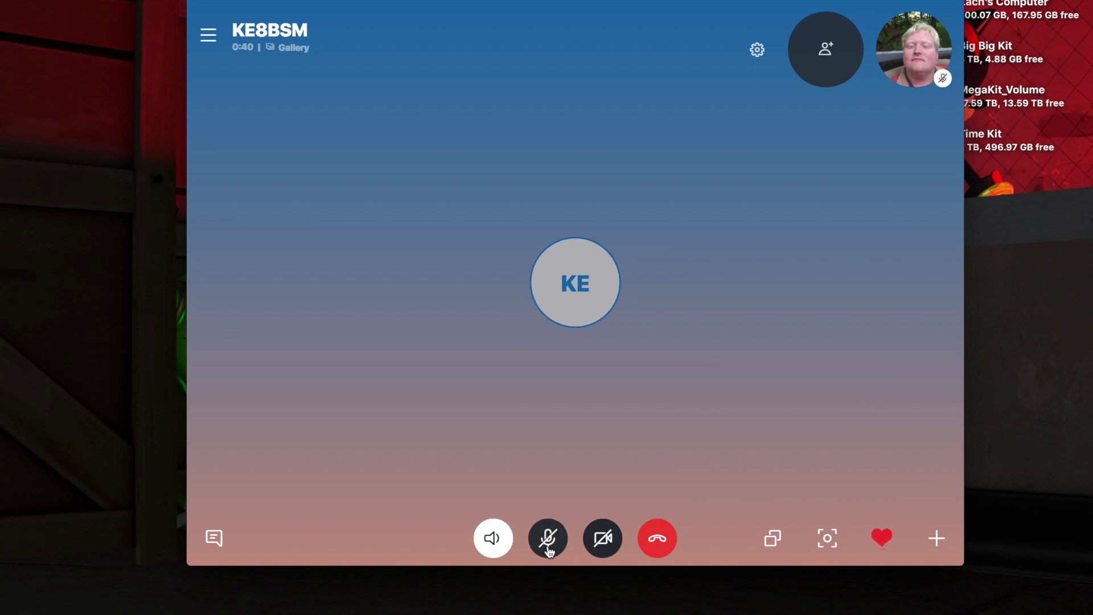
left_click(549, 548)
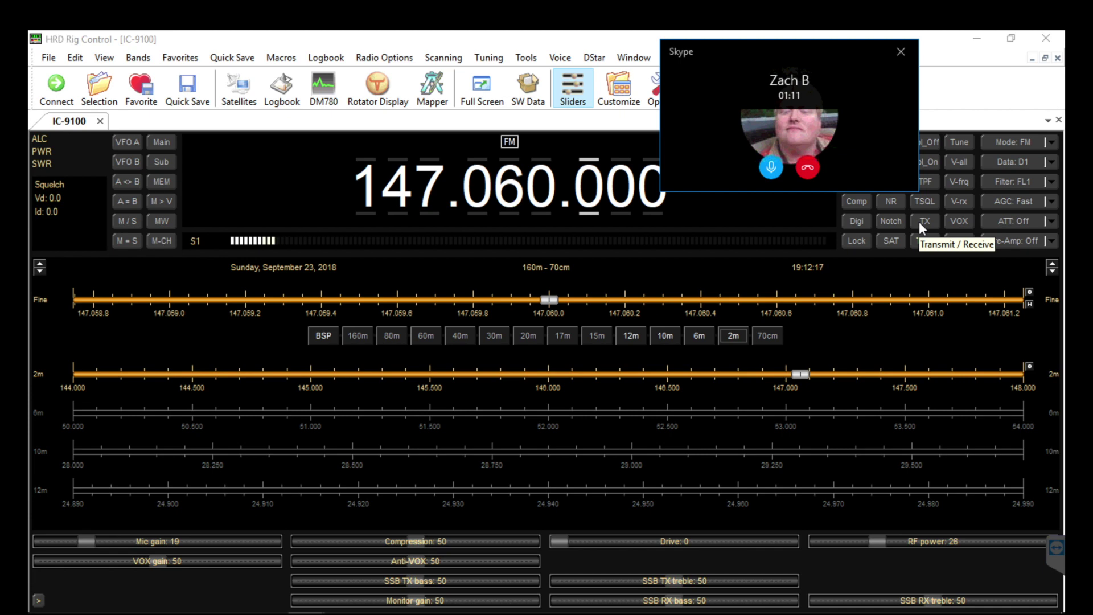
- Key the IC-9100 to transmit during the Skype call and return it to receive, doing this twice
left_click(919, 221)
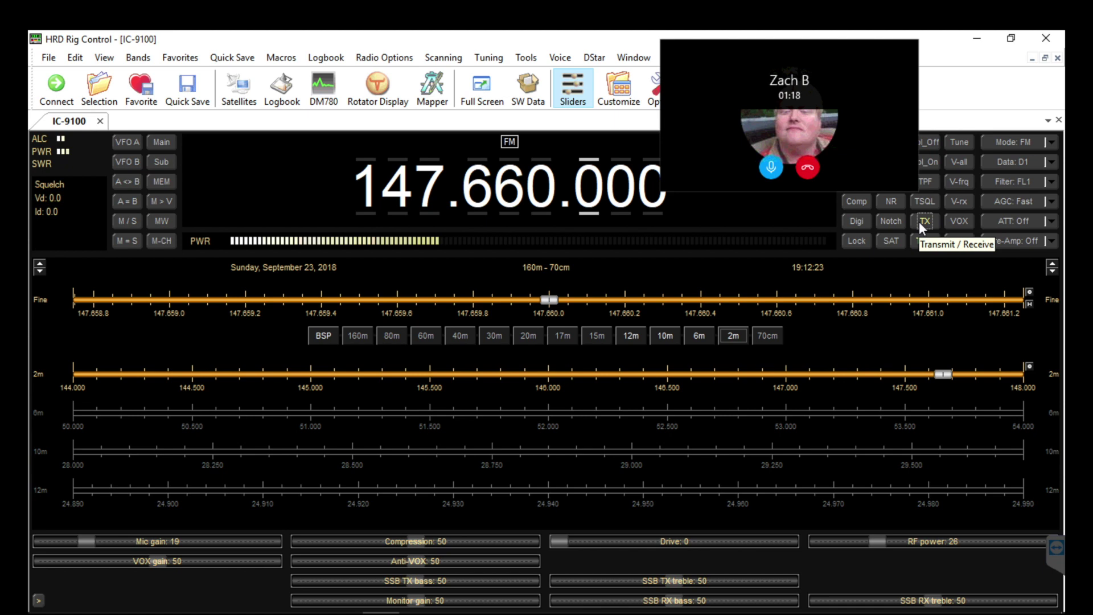
left_click(922, 222)
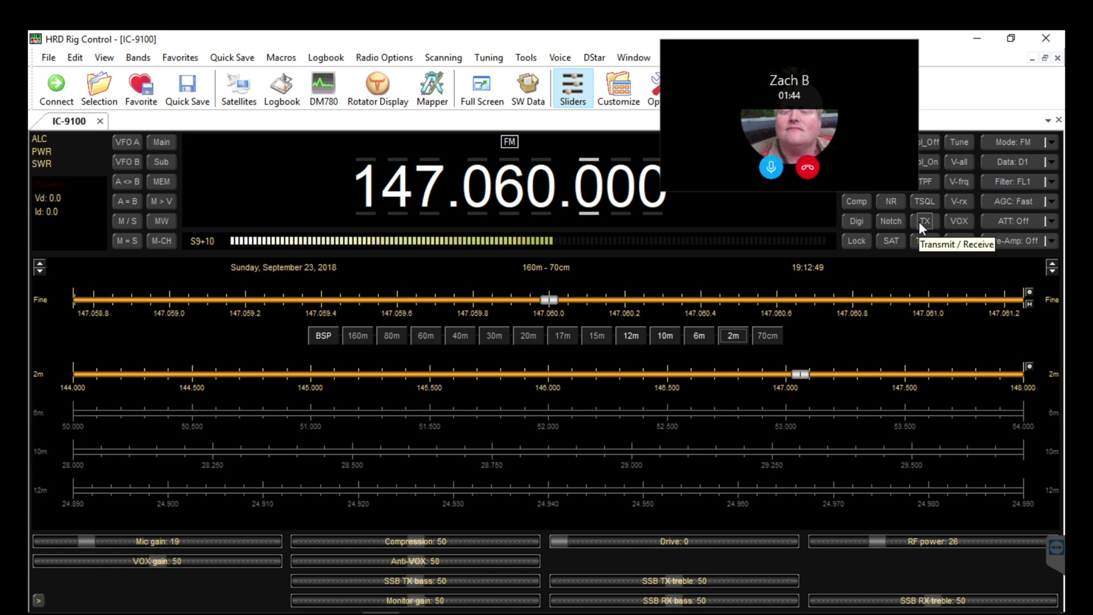
left_click(924, 221)
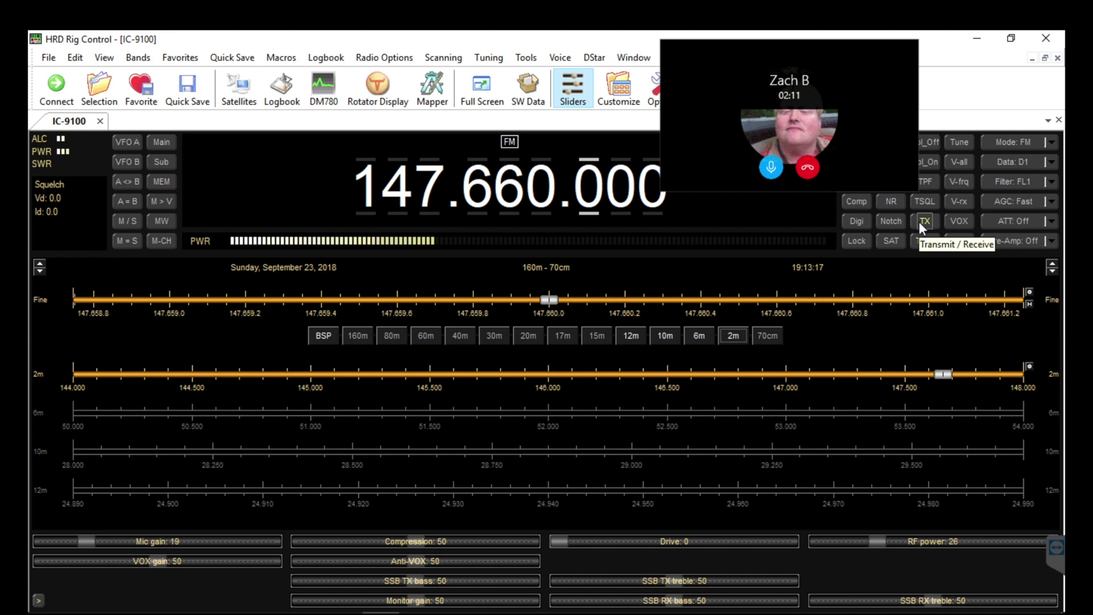
left_click(923, 221)
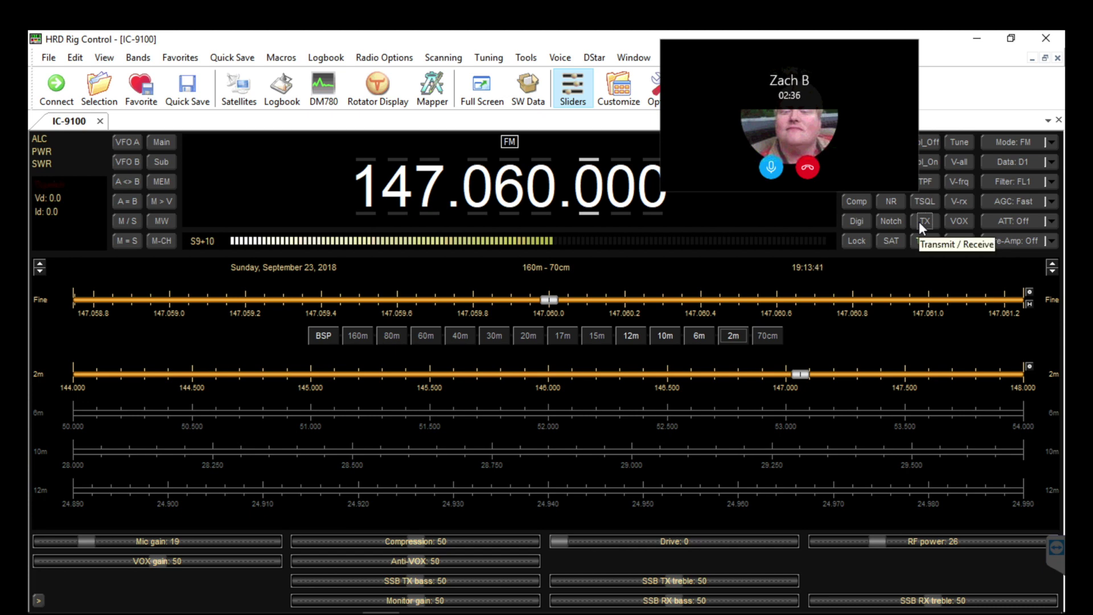
- Key the IC-9100 to transmit over the Skype audio and return it to receive three times, and end the Skype call
left_click(921, 222)
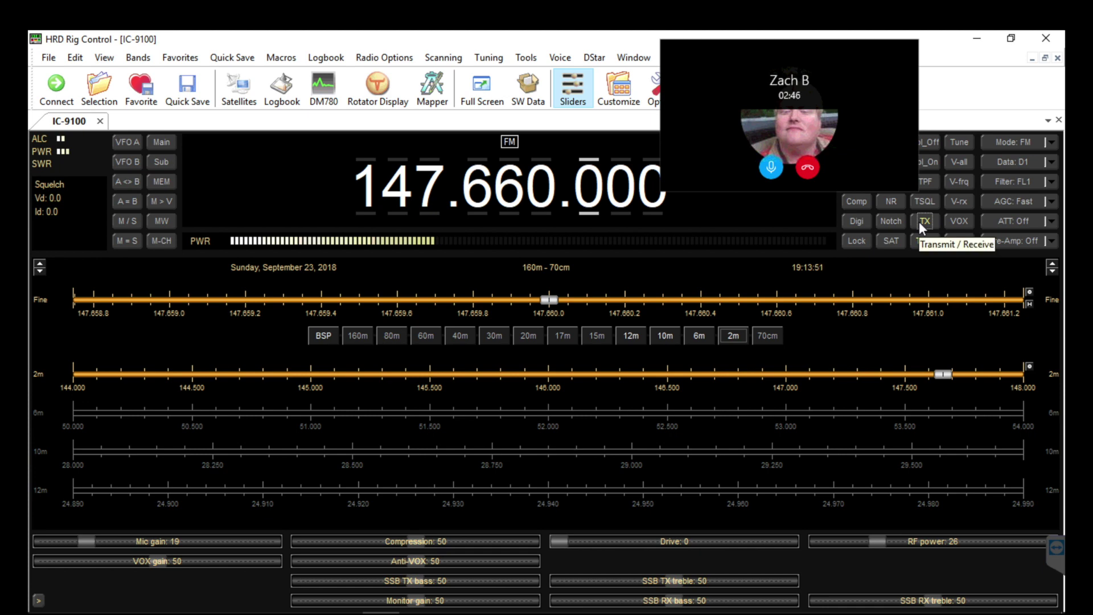
left_click(922, 226)
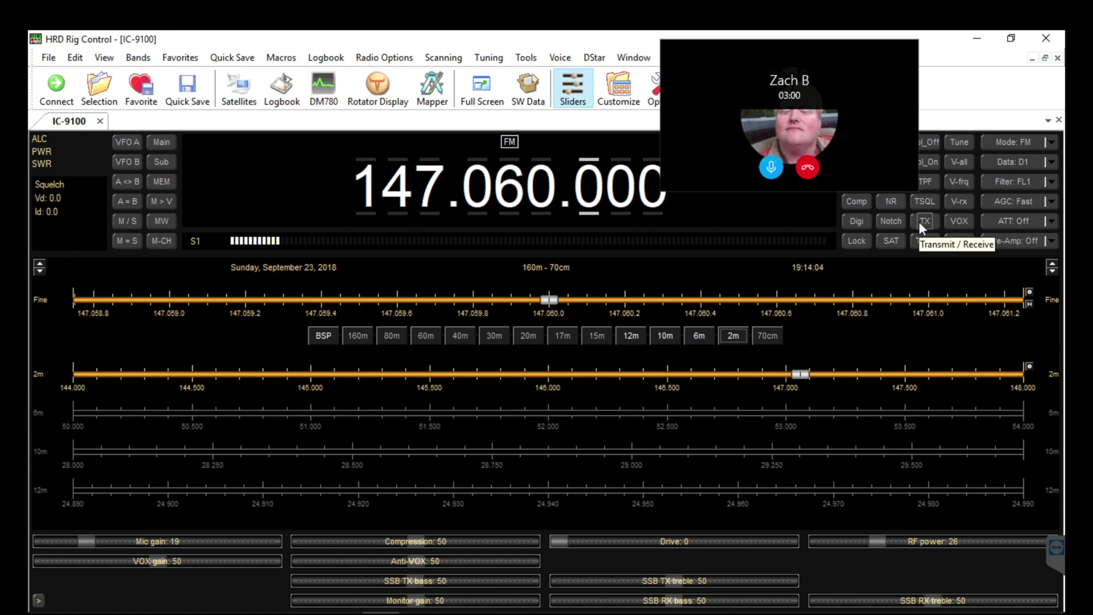
left_click(920, 225)
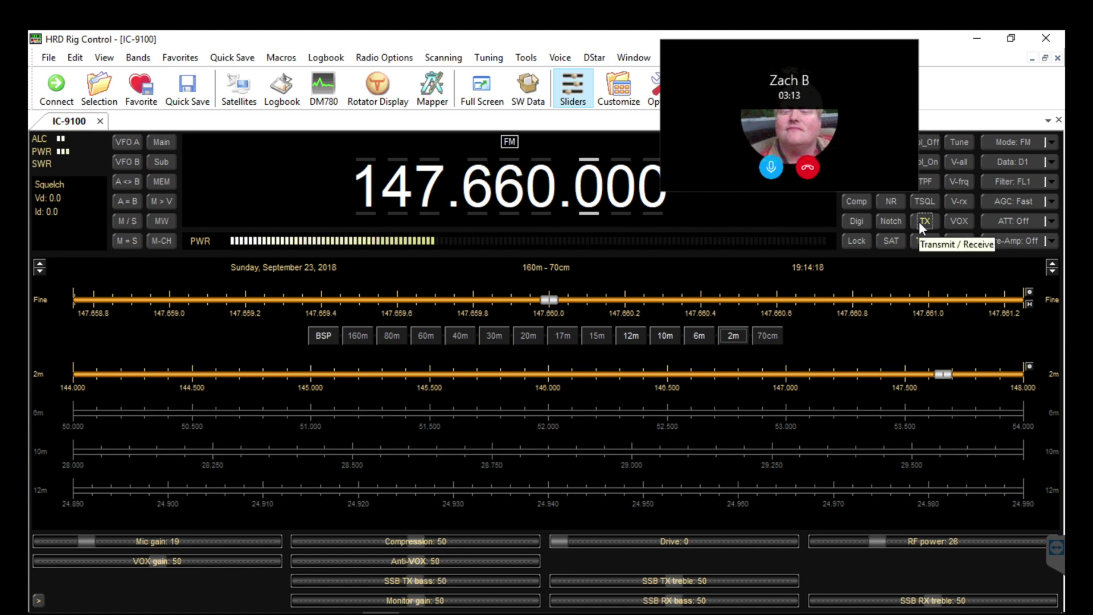
left_click(923, 227)
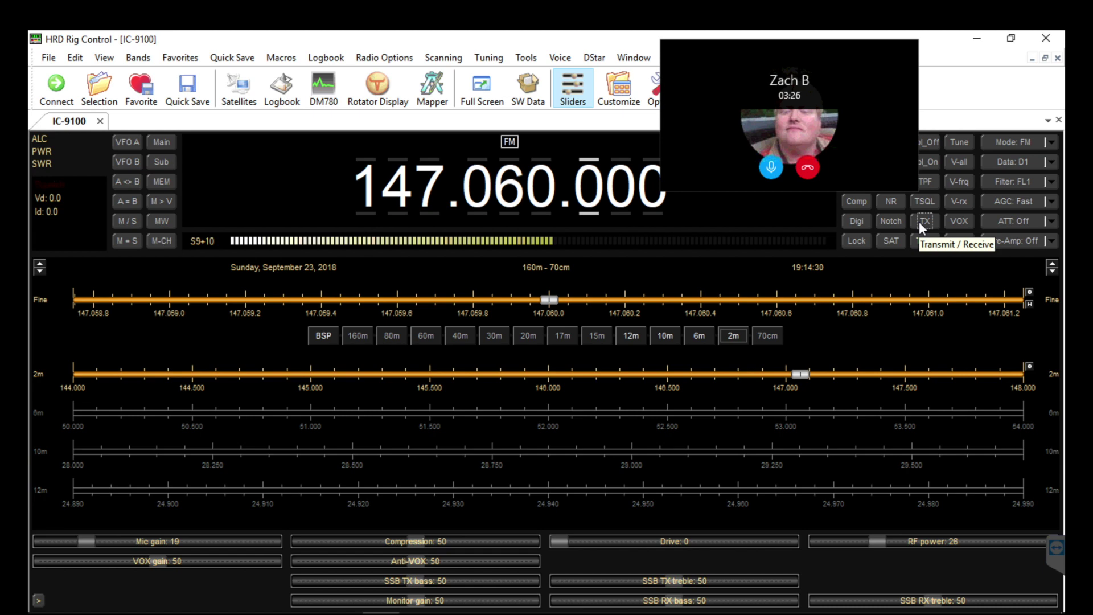
left_click(922, 225)
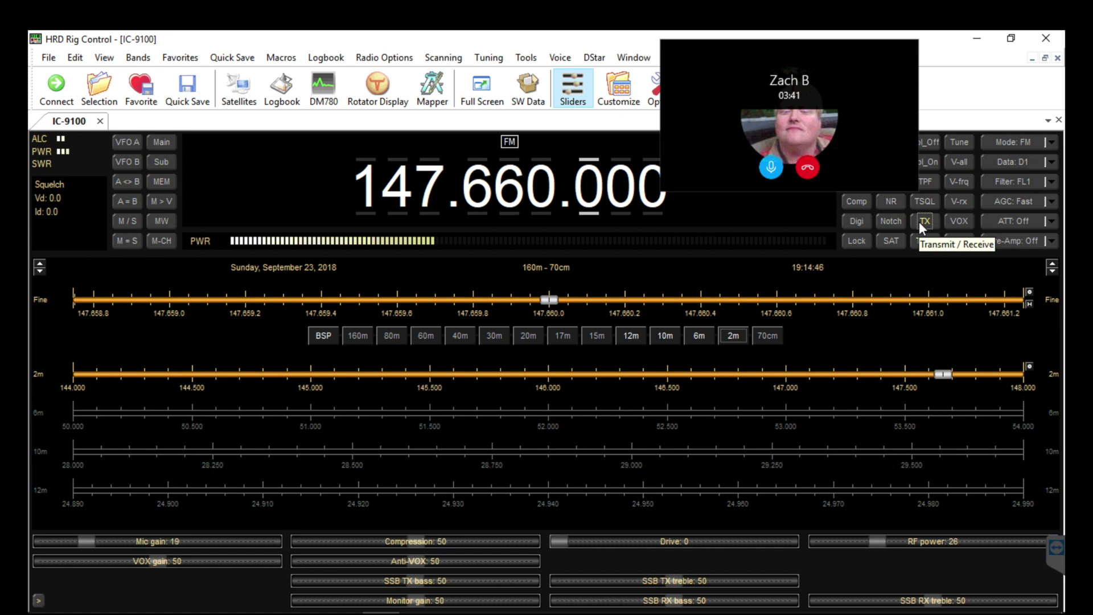
left_click(923, 222)
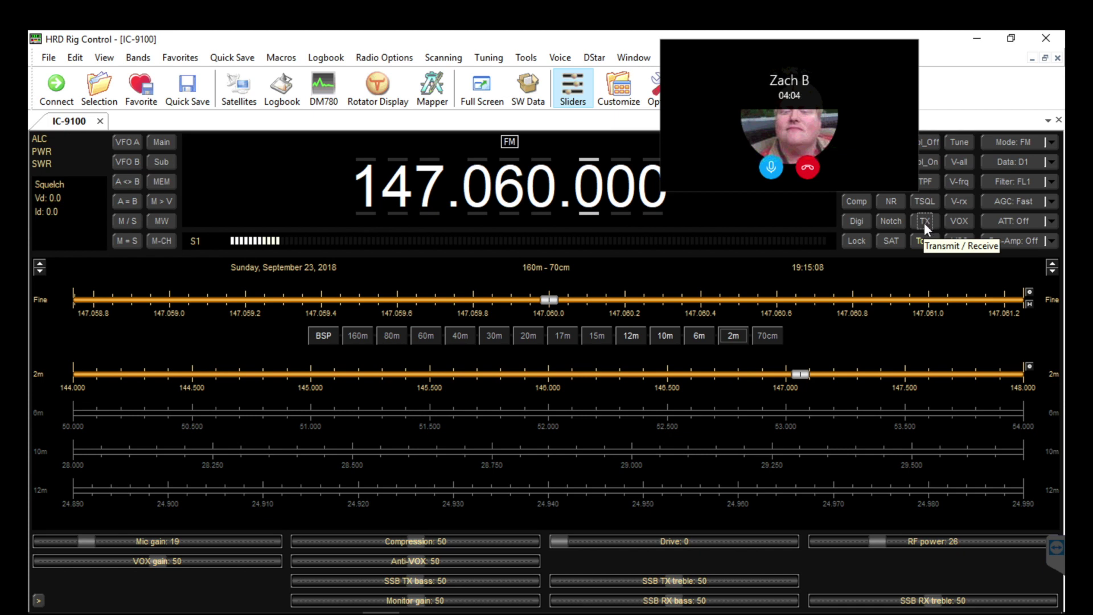
left_click(811, 169)
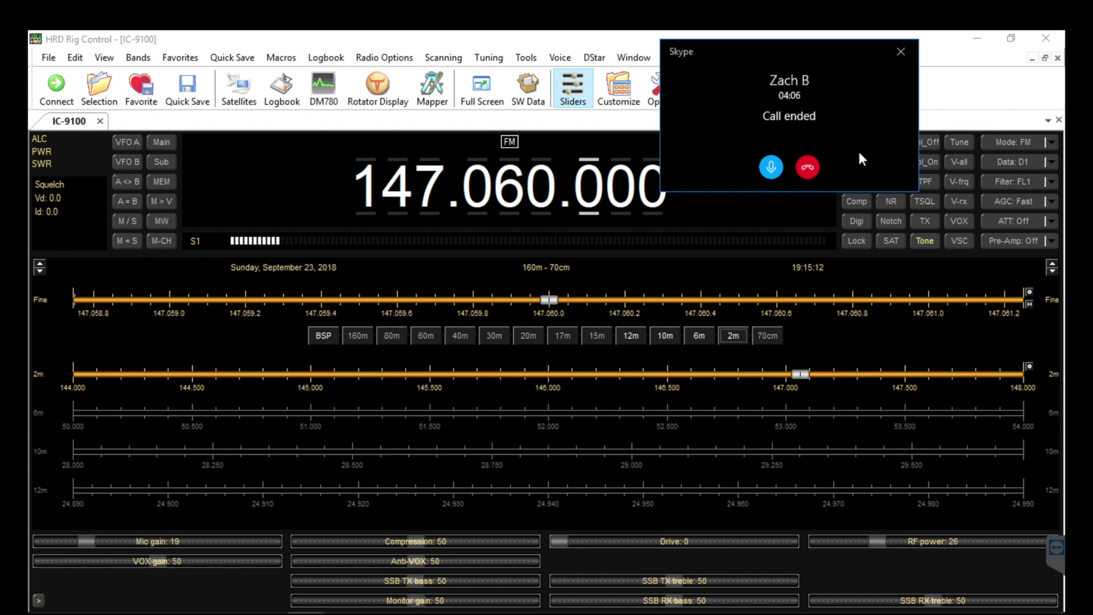